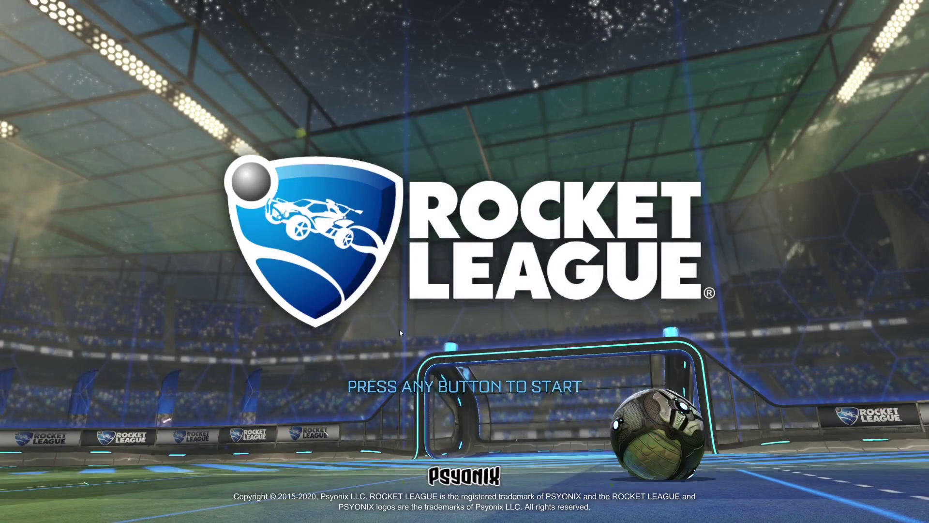
# Try to join an online match, reconnect, and dismiss the abusive-chat ban notice (411 hours)
pyautogui.click(399, 329)
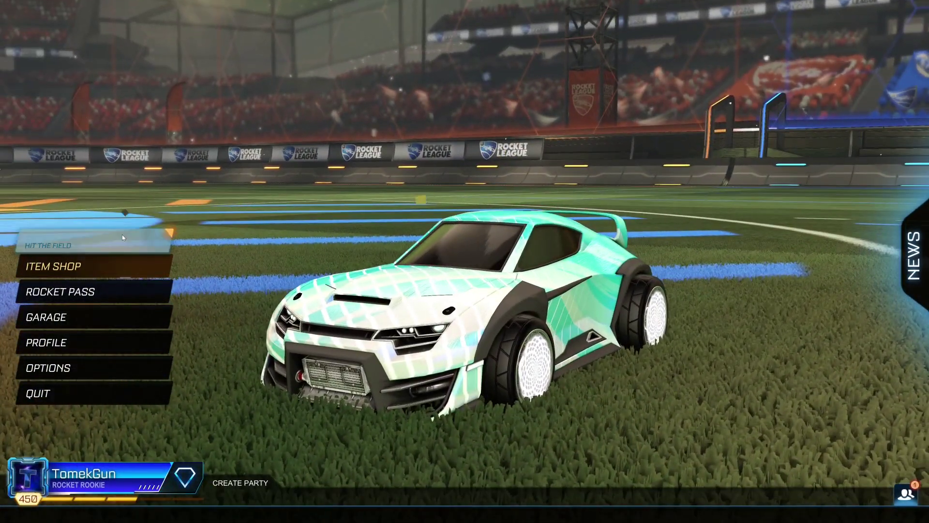
pyautogui.click(122, 235)
pyautogui.click(447, 259)
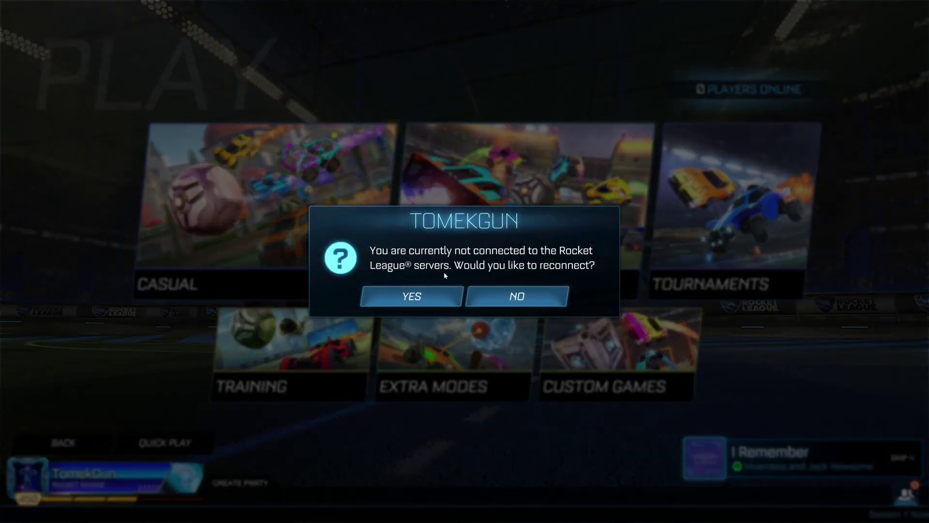
pyautogui.click(419, 289)
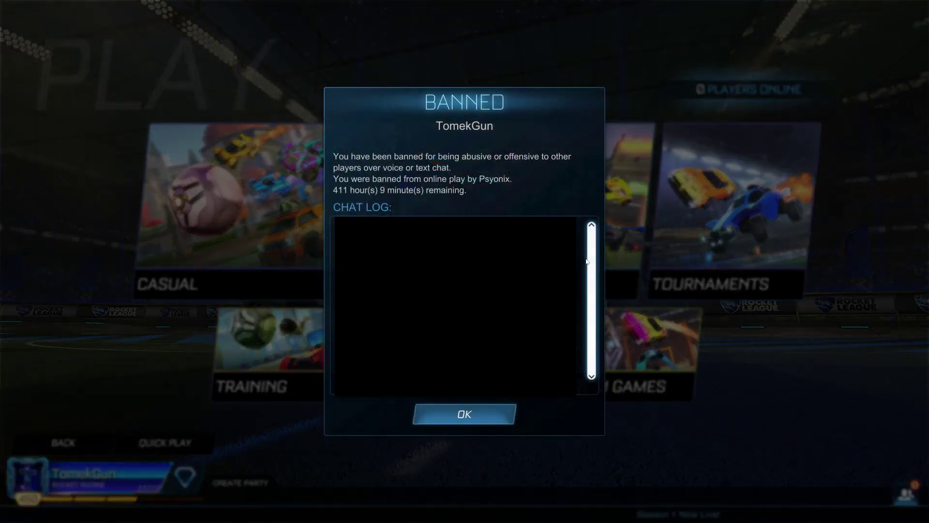
pyautogui.click(445, 411)
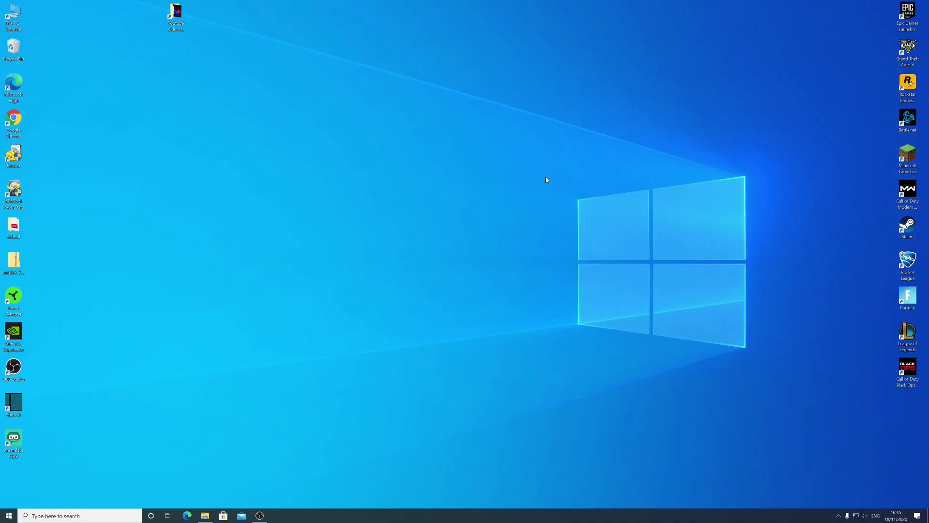
# Launch Google Chrome from its desktop shortcut
pyautogui.doubleClick(22, 125)
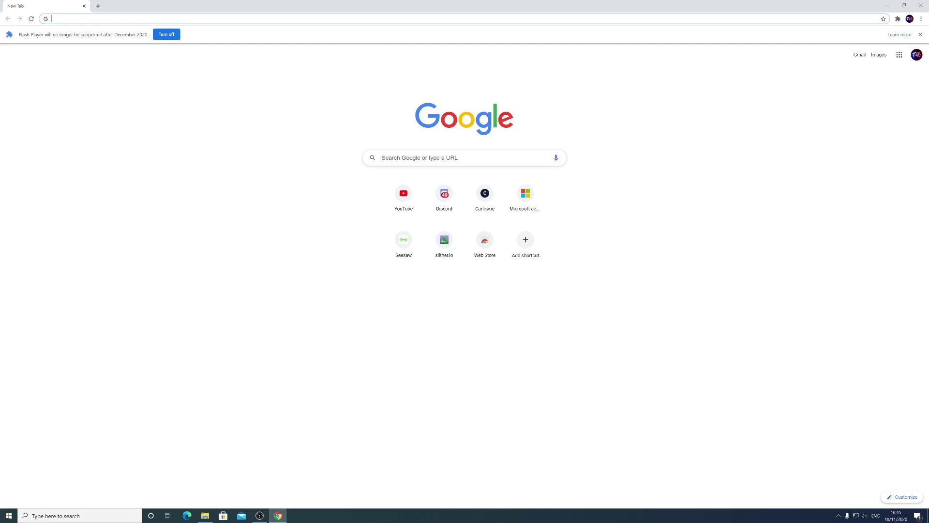
pyautogui.write('h')
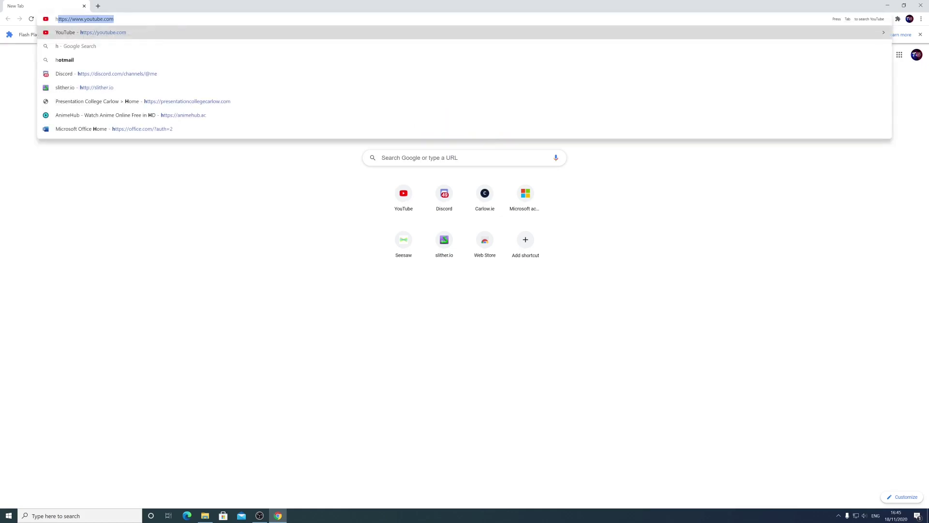
pyautogui.write('ttps:')
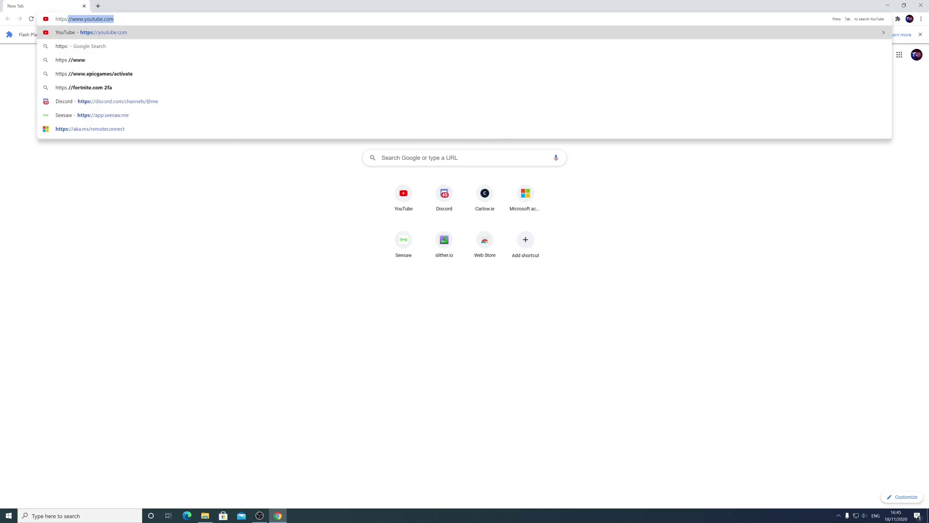
pyautogui.write('//')
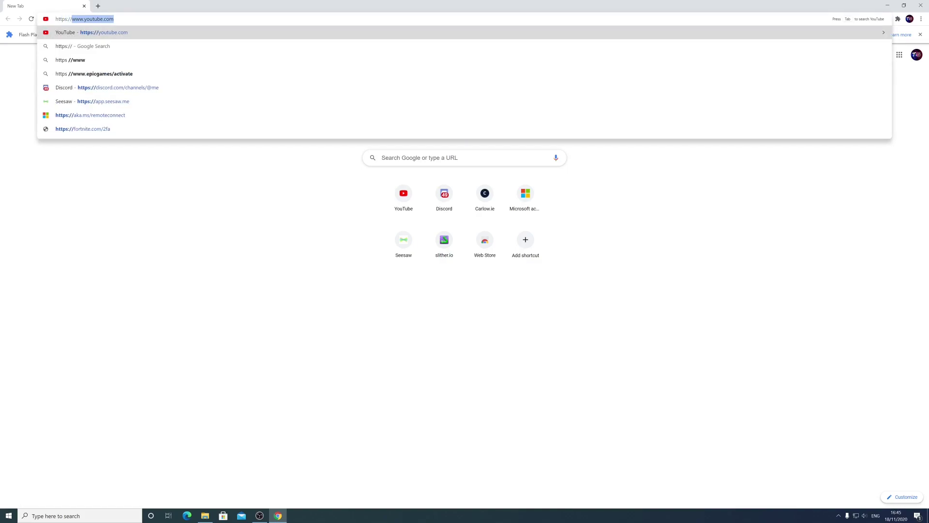
pyautogui.write('rocke')
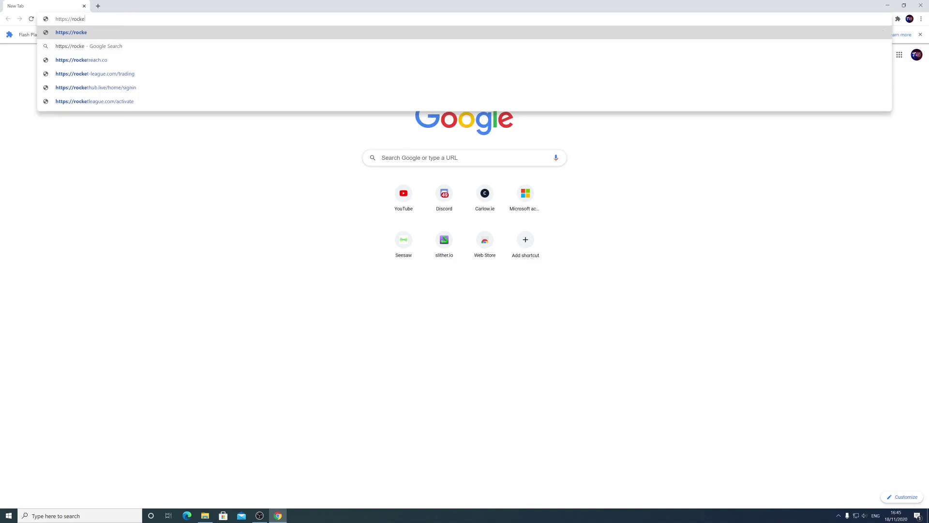
pyautogui.write('tleagueu')
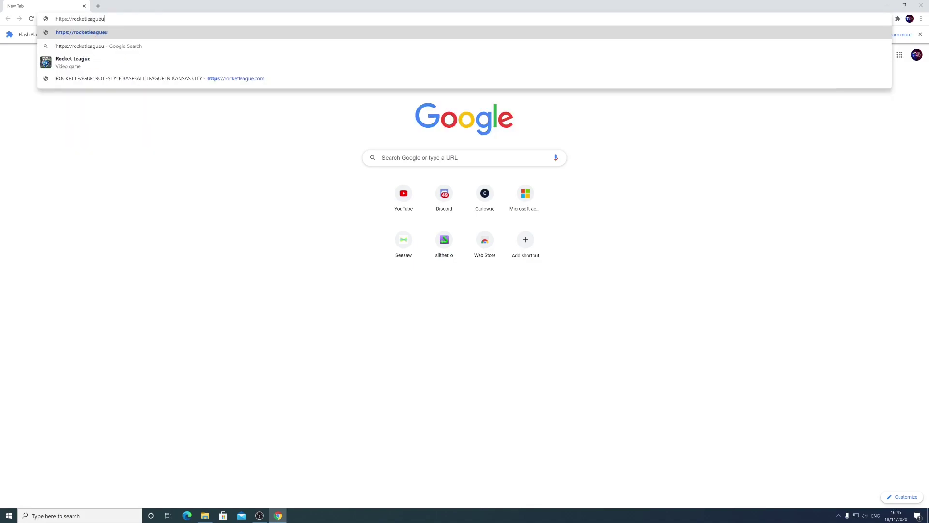
pyautogui.write('nban/')
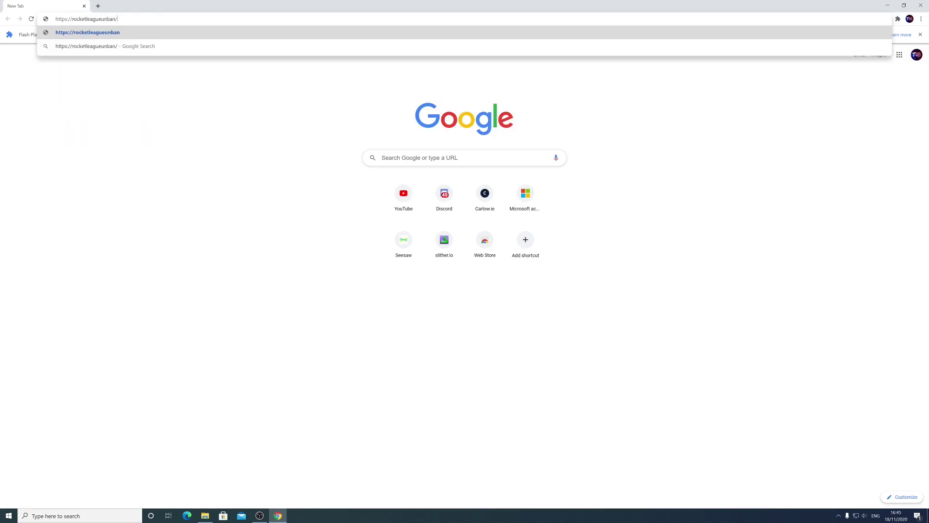
pyautogui.write('d')
pyautogui.write('bt')
pyautogui.write('lol')
# Submit the rocketleagueunban web address in Chrome's address bar
pyautogui.press('Return')
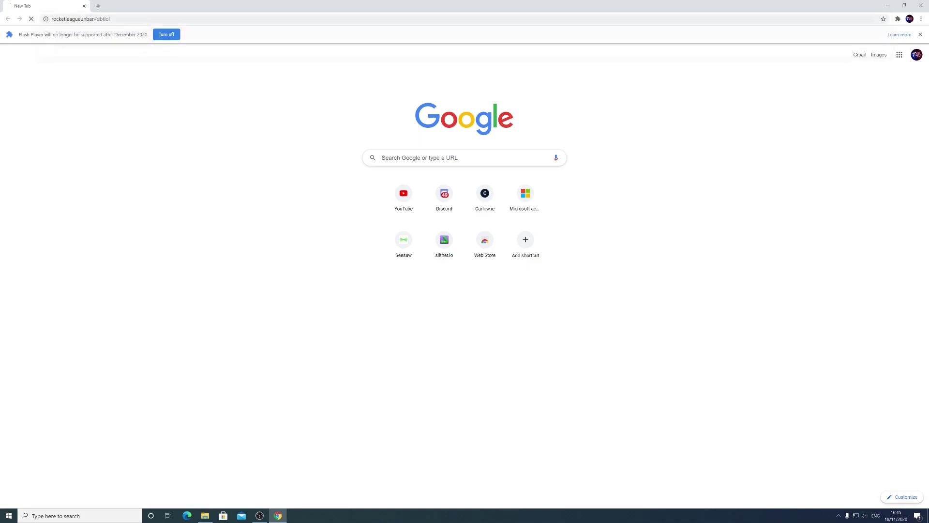